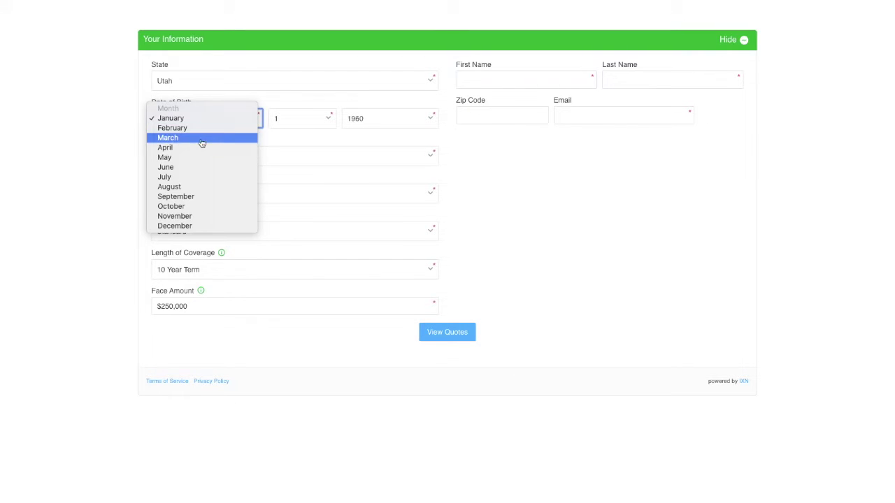
Set the applicant's date of birth to May 9 in the quote form.
click(190, 158)
click(274, 120)
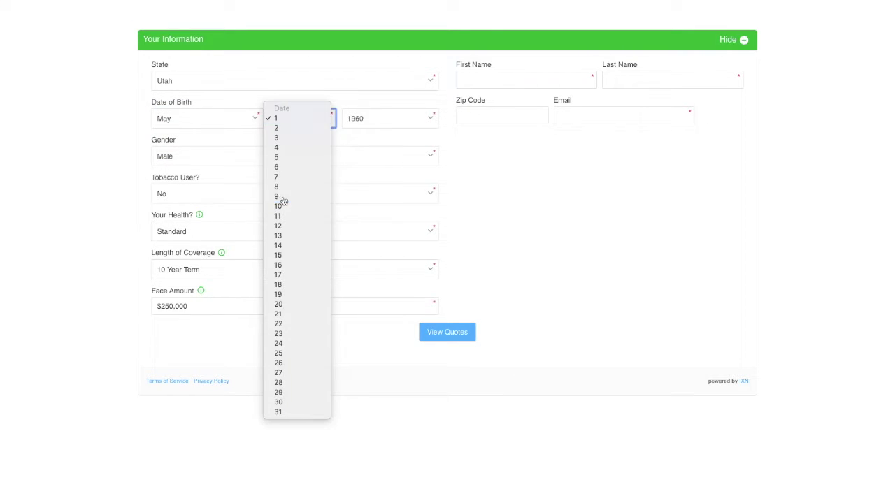
click(283, 202)
Fill in the applicant's first name, last name, zip code and email, then request quotes.
click(509, 78)
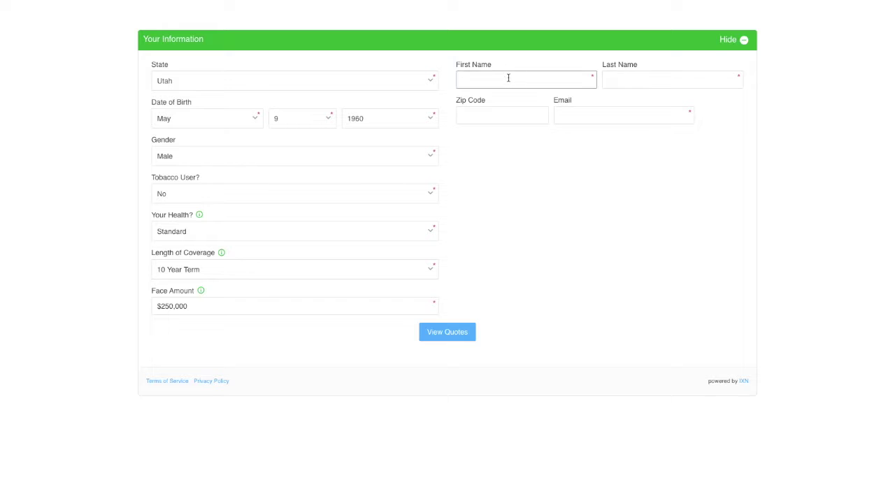
click(671, 80)
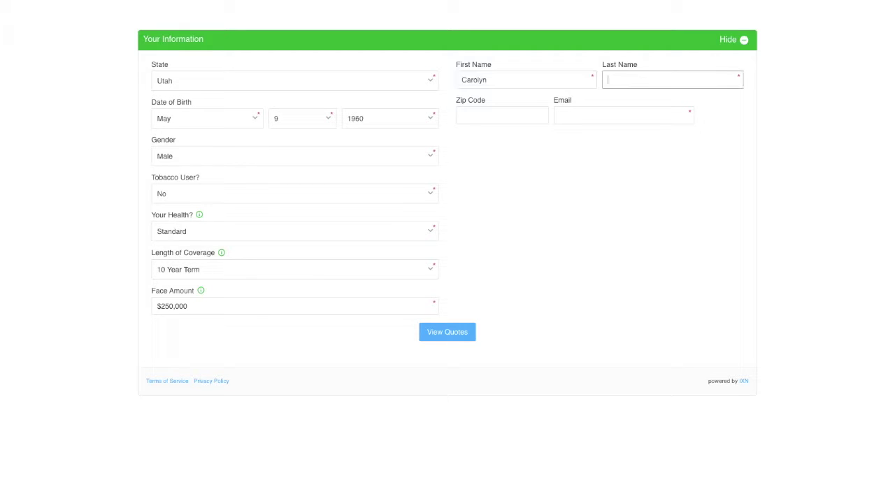
text(Beefelt)
click(502, 116)
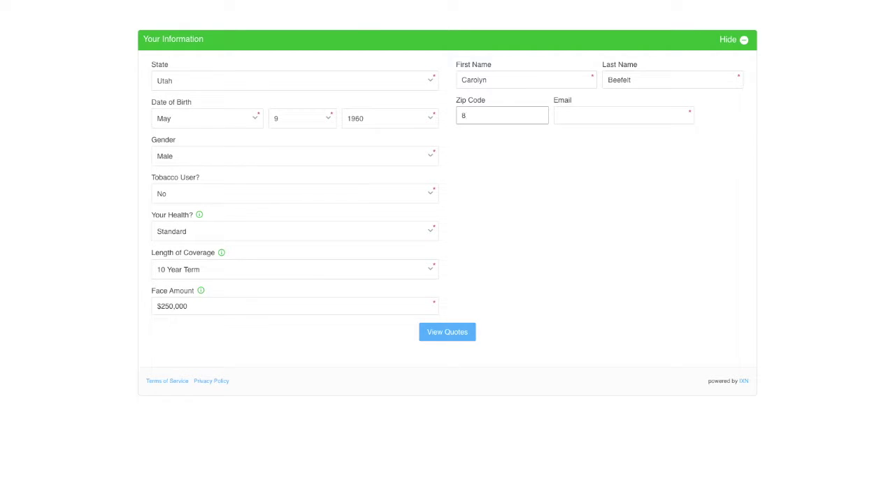
click(624, 115)
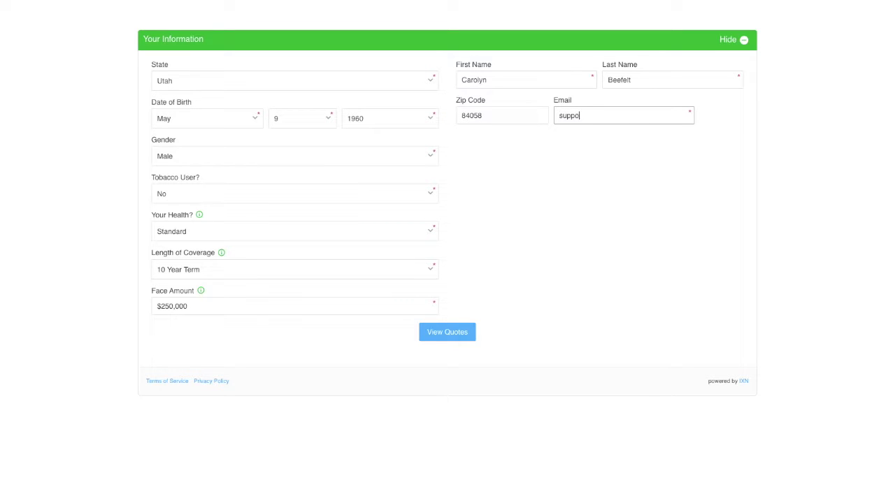
click(448, 332)
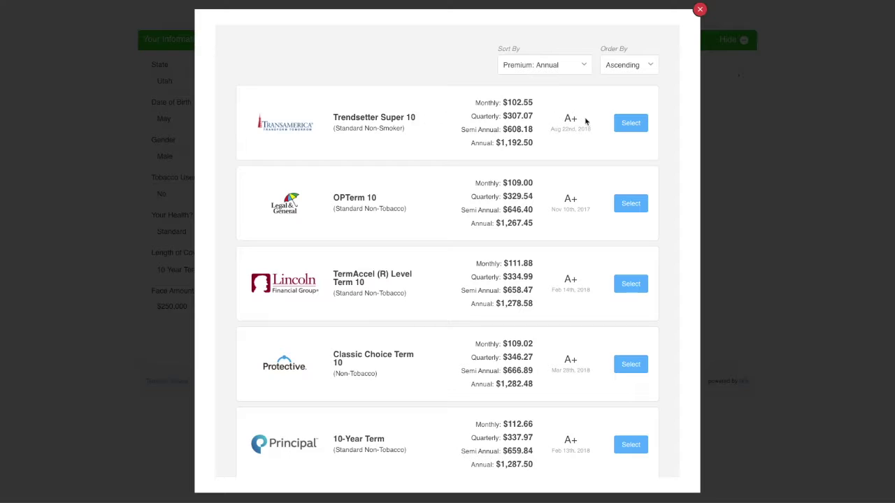
Select the Transamerica Trendsetter Super 10 quote, then dismiss the contact form.
click(633, 124)
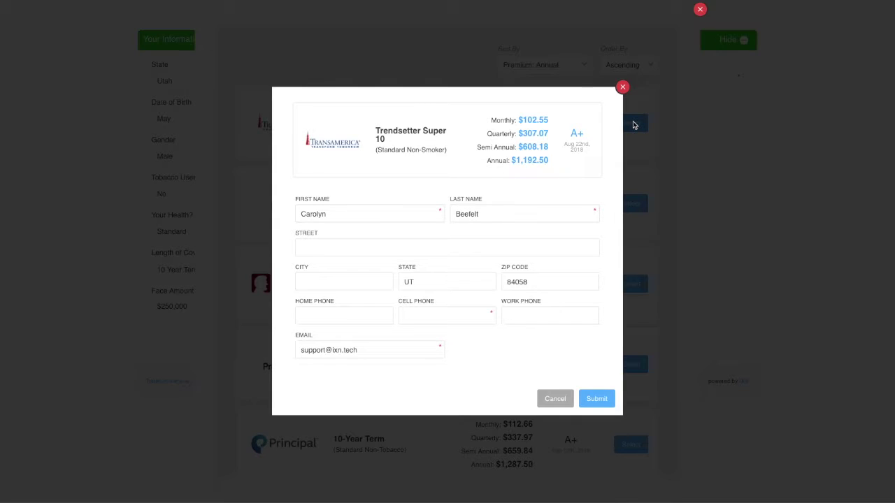
click(622, 86)
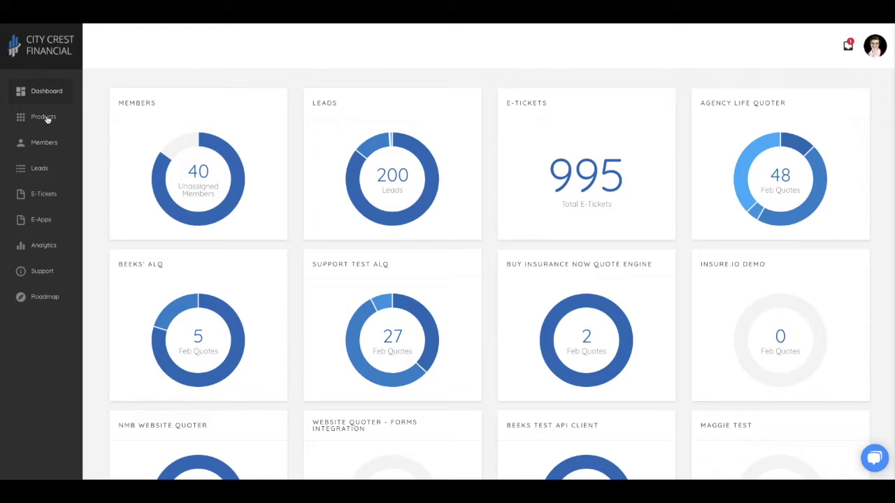
Go to Products and open the Buy Insurance Now Quote Engine website quoter.
click(46, 117)
scroll(155, 356, down, 3)
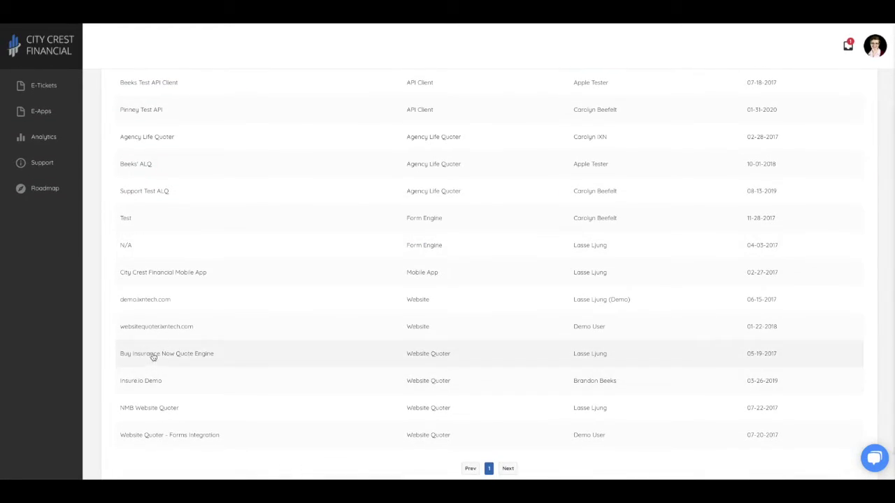
click(153, 355)
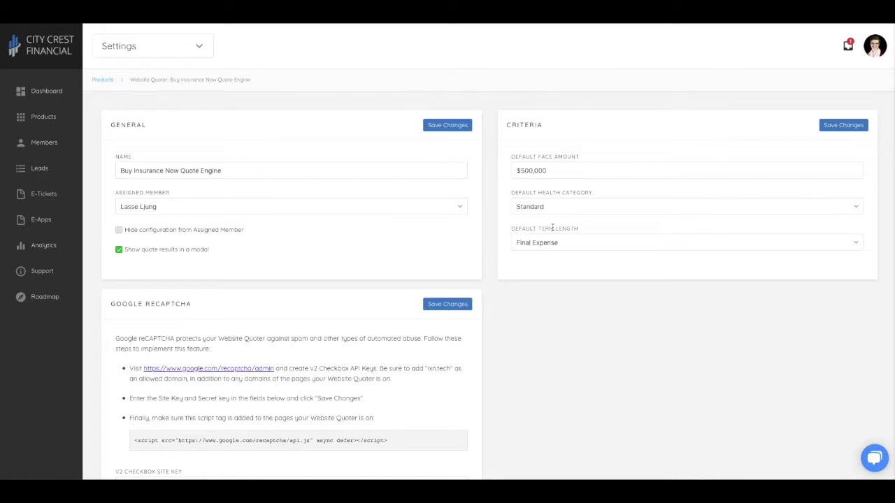
Review the quote engine's General, Criteria and Google reCAPTCHA settings cards.
scroll(439, 384, down, 3)
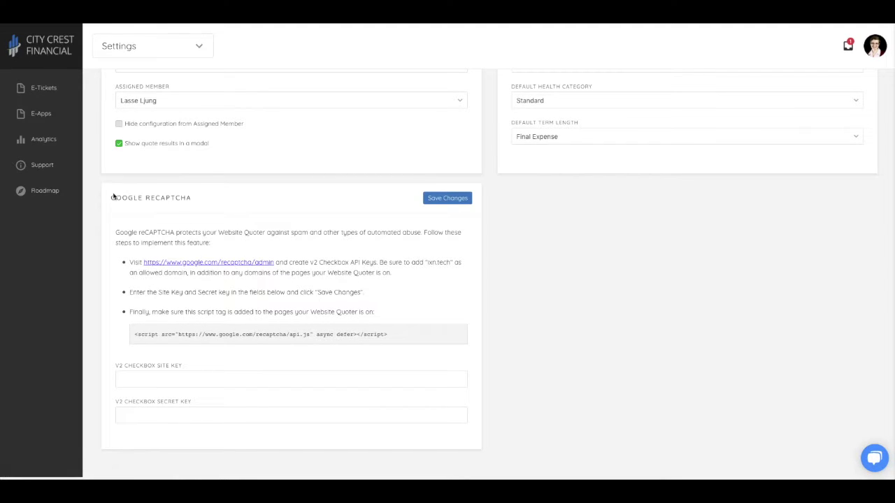
scroll(217, 209, up, 3)
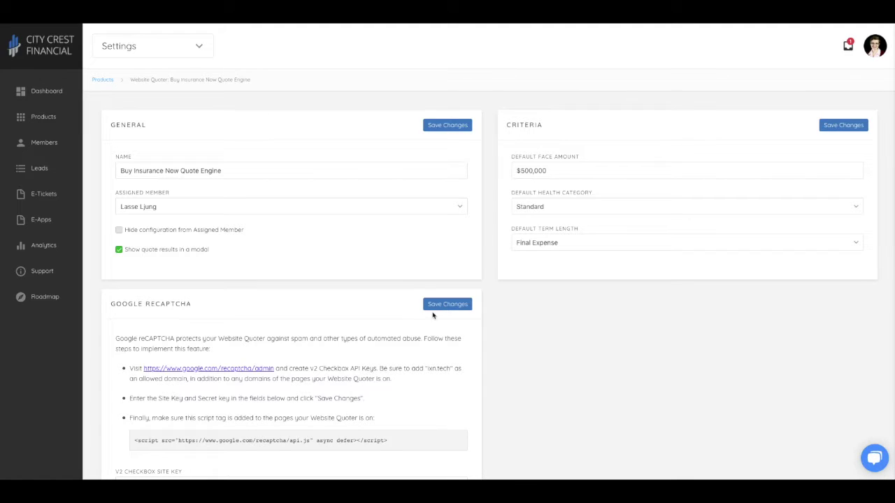
click(200, 46)
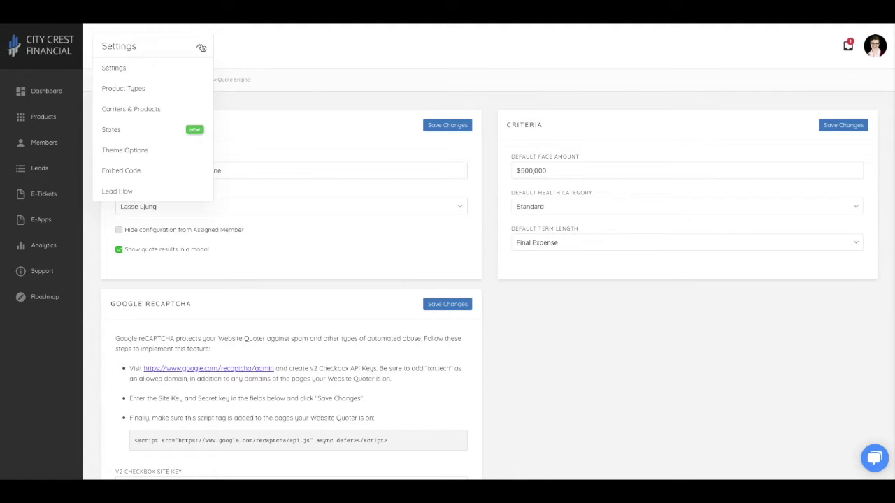
In Product Types, leave Guaranteed Universal Life To age 65, 70 and 75 unselected and save.
click(121, 90)
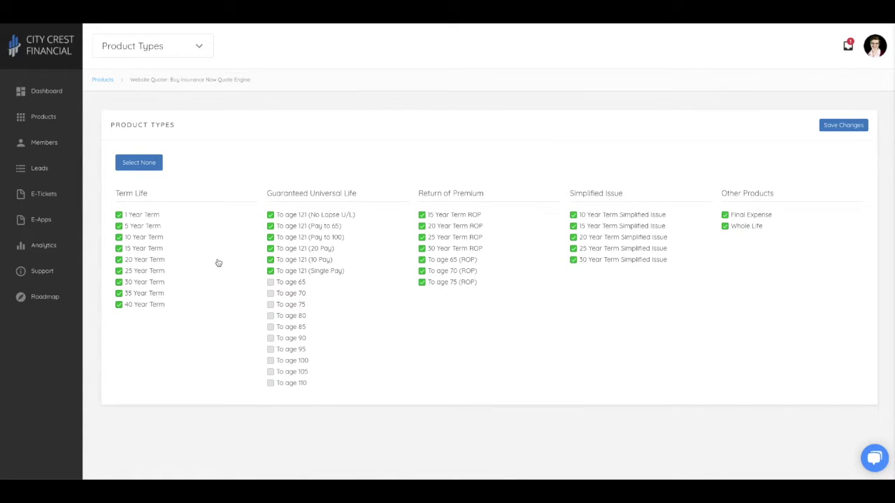
click(271, 283)
click(271, 293)
click(271, 305)
click(270, 293)
click(270, 283)
click(199, 47)
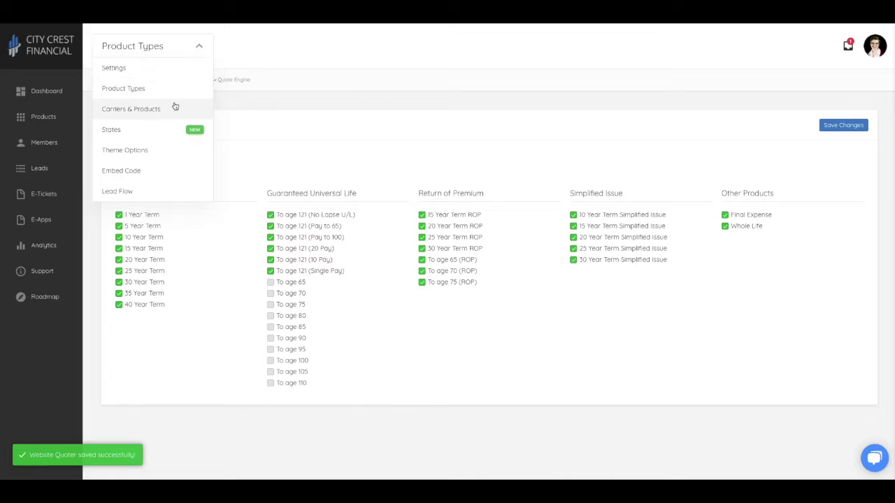
In Carriers & Products, keep American General's Select-a-Term Level to 70 included and apply.
click(174, 108)
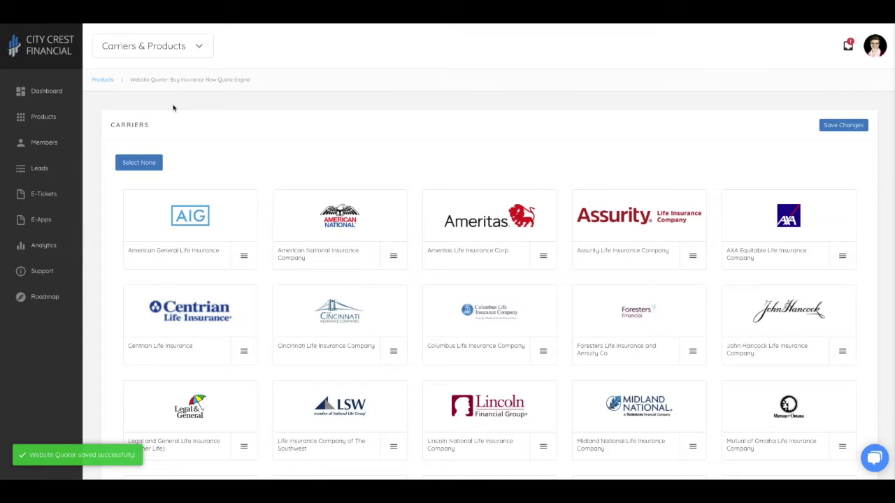
click(191, 218)
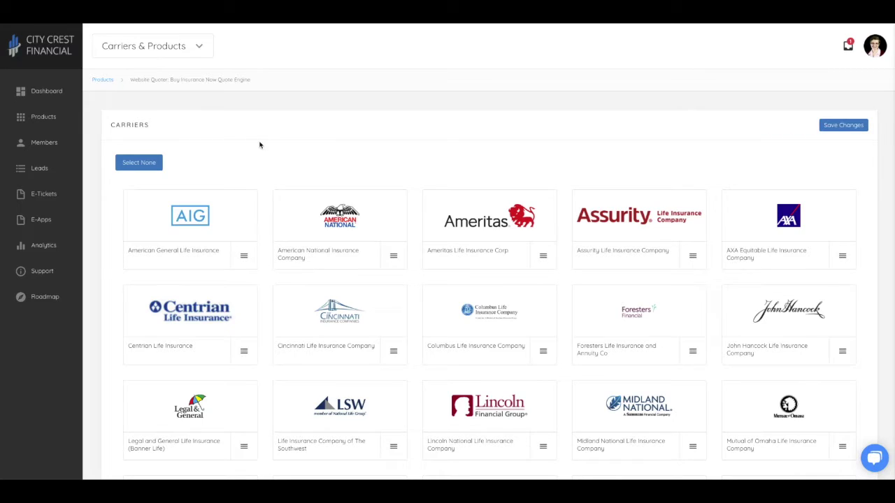
mouse_move(246, 260)
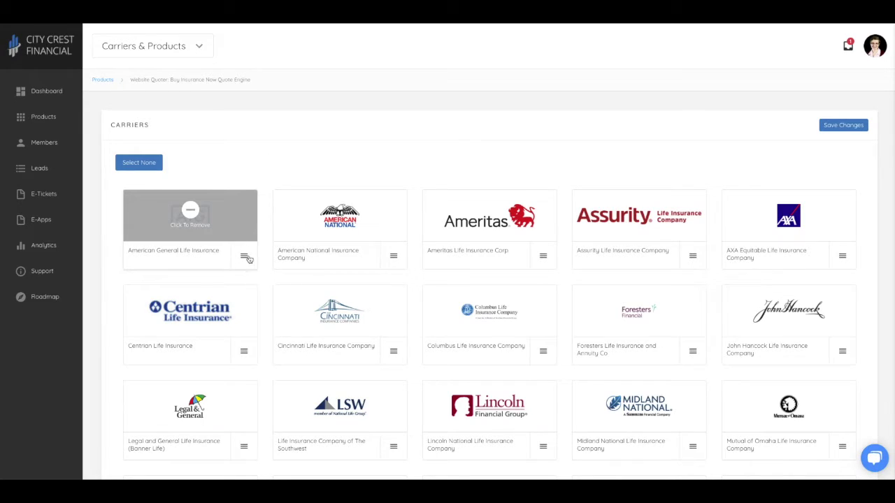
click(244, 256)
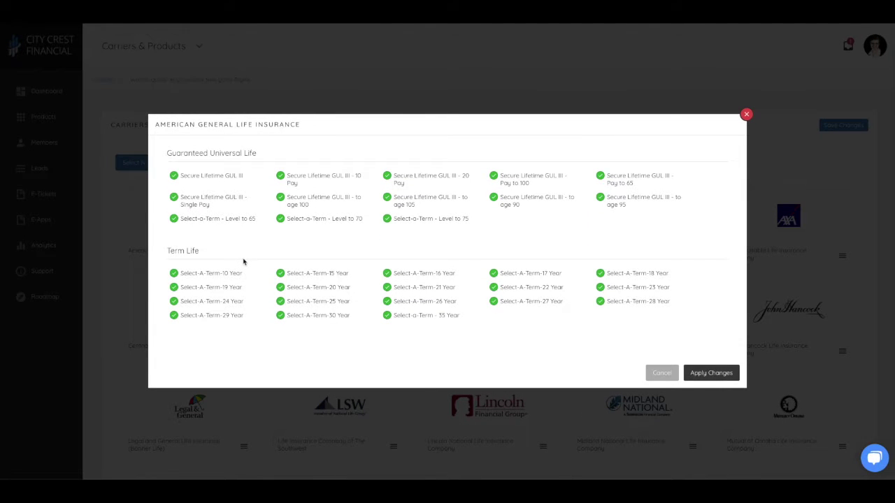
click(282, 220)
click(281, 219)
click(709, 372)
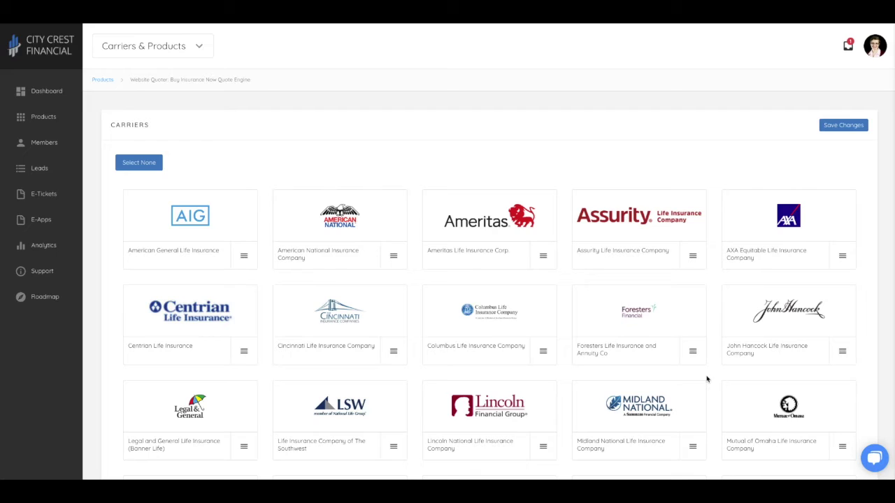
click(190, 49)
Keep Indiana as the default state on the States page, then switch to Theme Options.
click(137, 128)
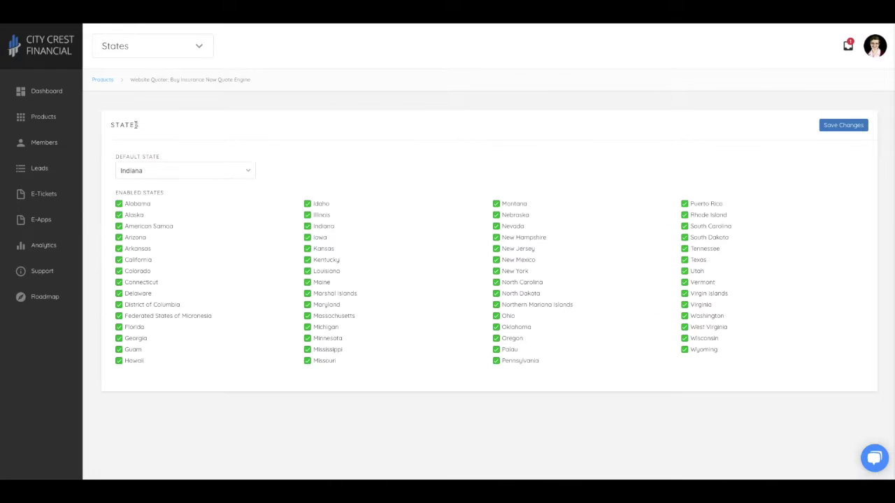
double_click(308, 250)
click(238, 171)
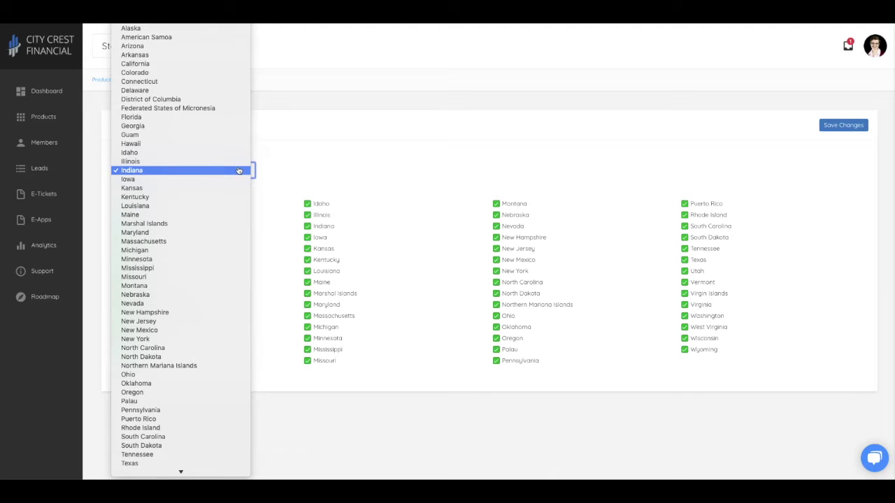
click(238, 171)
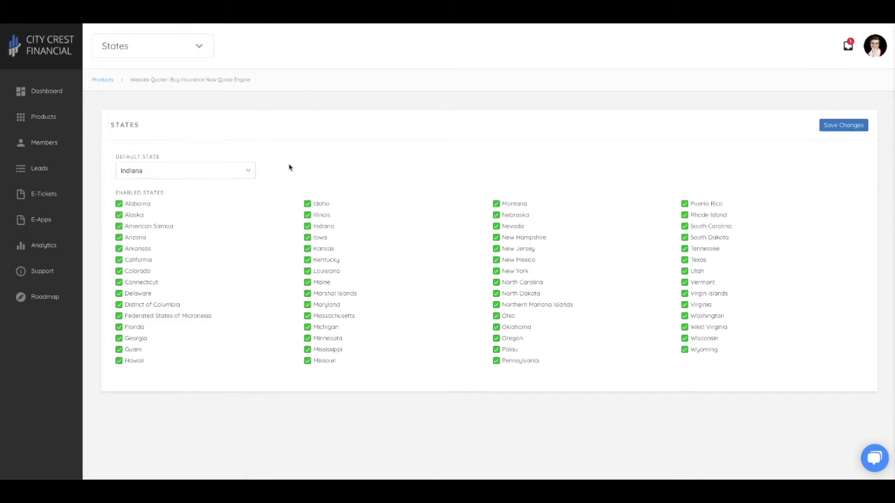
click(198, 48)
click(145, 149)
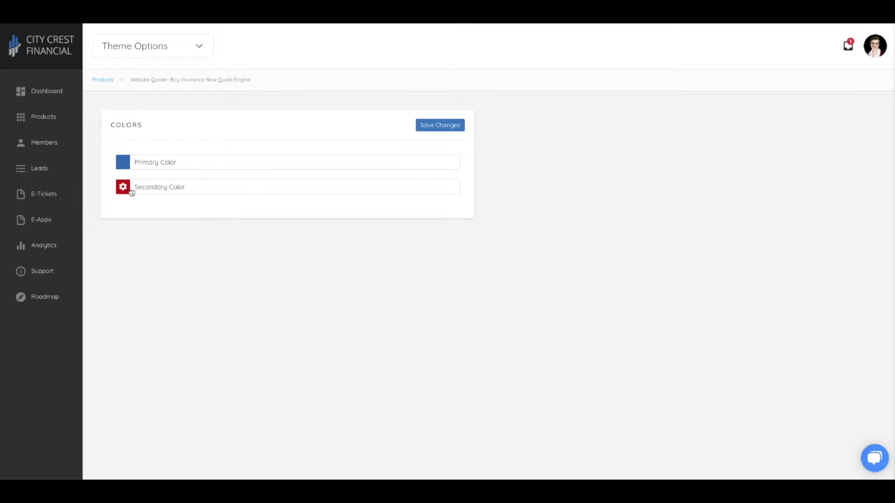
click(128, 163)
click(141, 163)
click(123, 163)
click(123, 162)
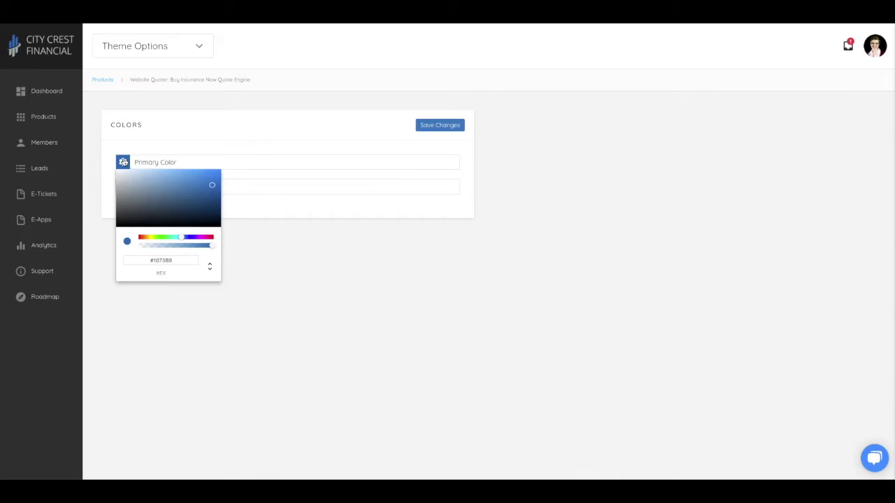
click(123, 162)
click(197, 49)
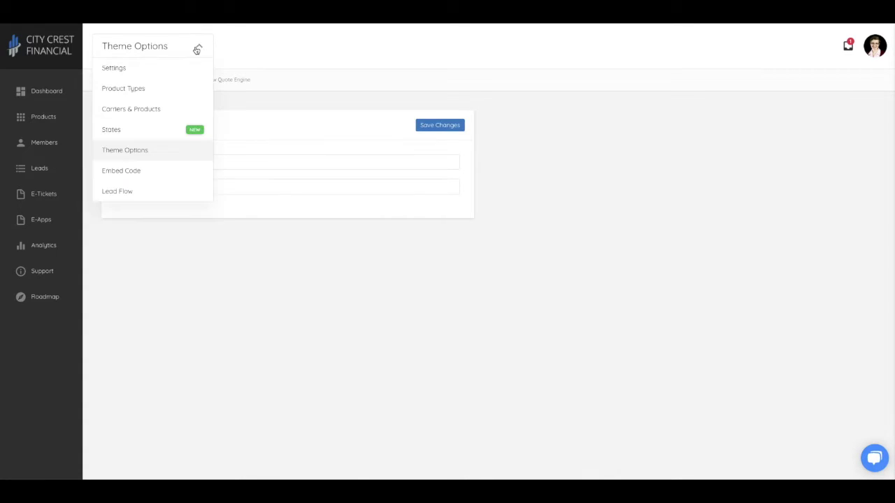
click(126, 174)
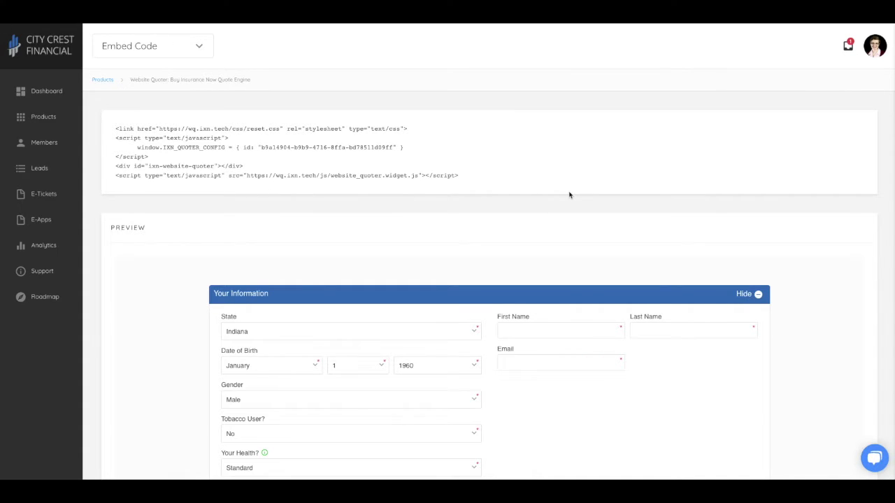
Scroll through the embed code's live quote form preview, then go to Lead Flow.
scroll(569, 195, down, 2)
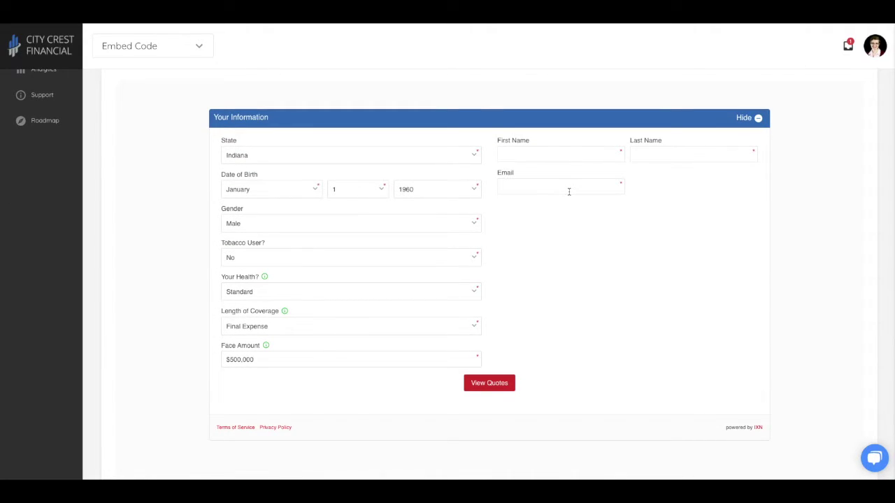
scroll(569, 191, up, 2)
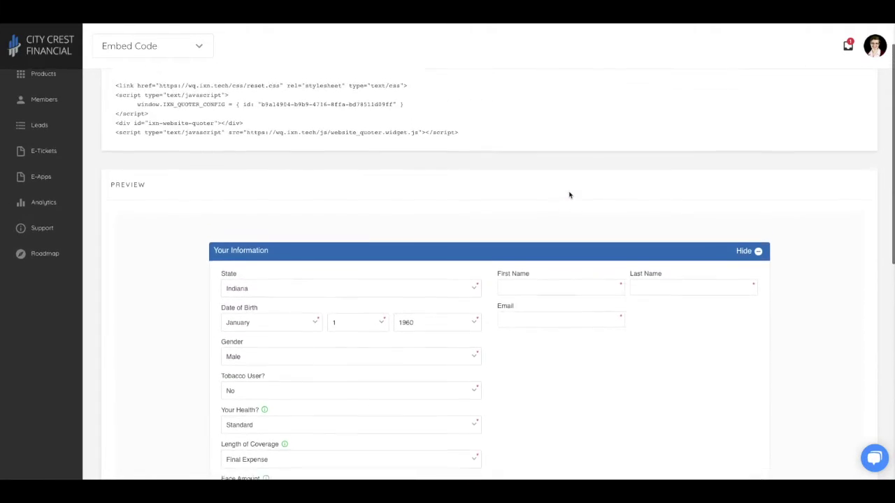
click(199, 46)
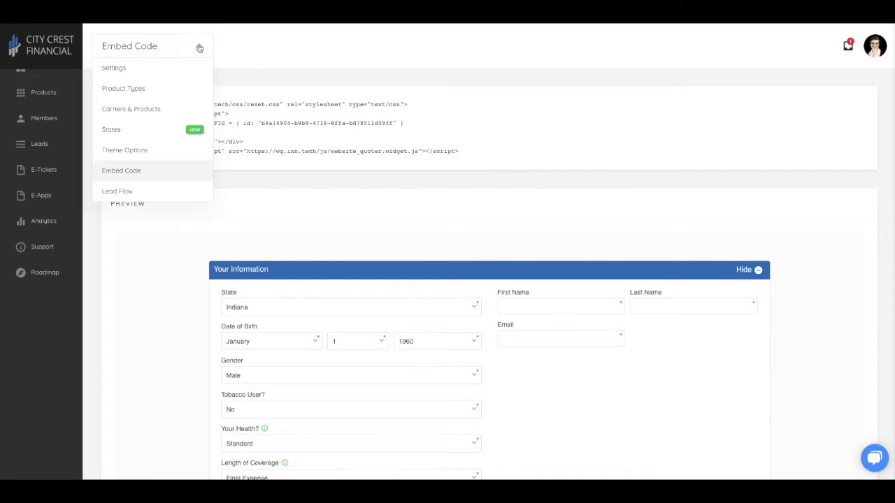
click(129, 193)
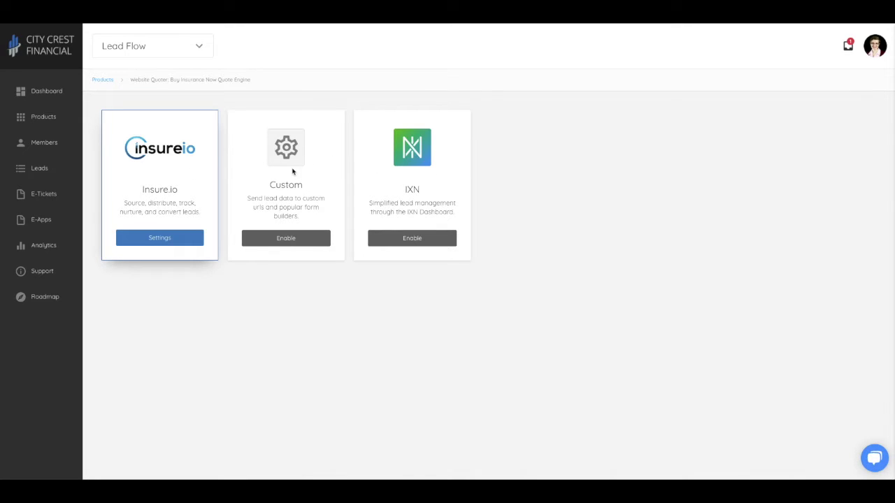
Enable the IXN lead flow and confirm replacing Insure.io.
click(423, 242)
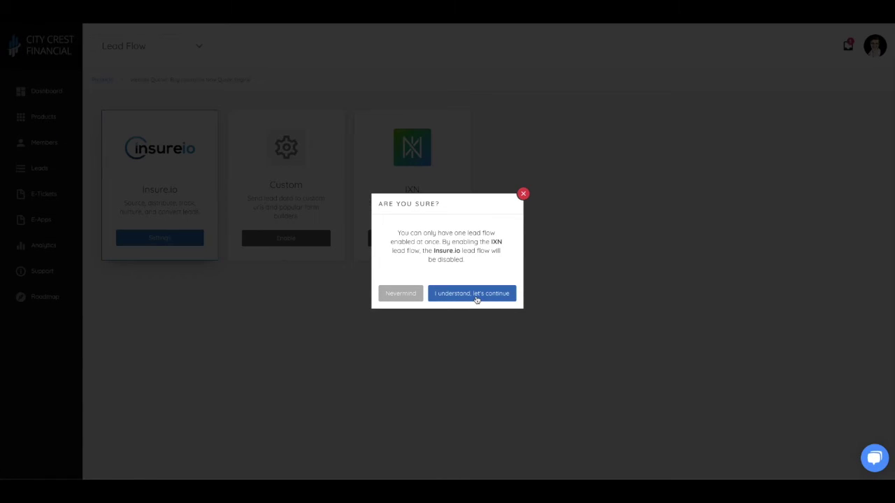
click(475, 297)
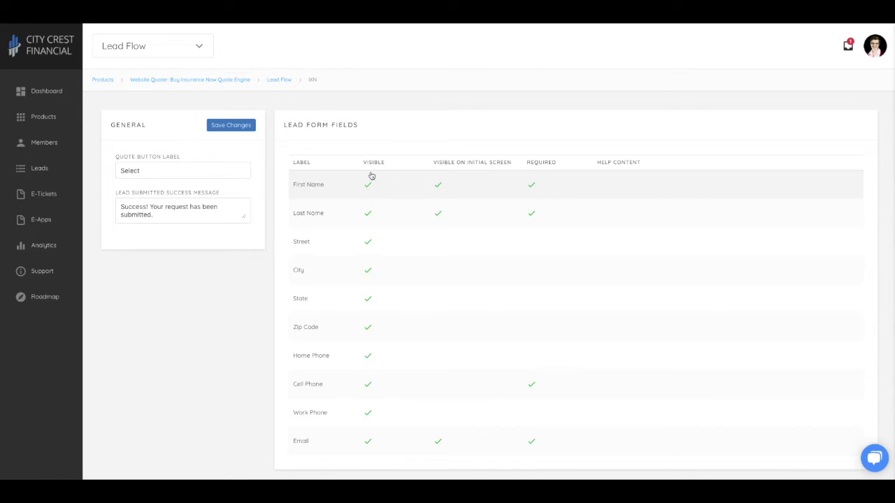
Save the First Name lead field as required, then open Agency settings from the account menu.
click(322, 187)
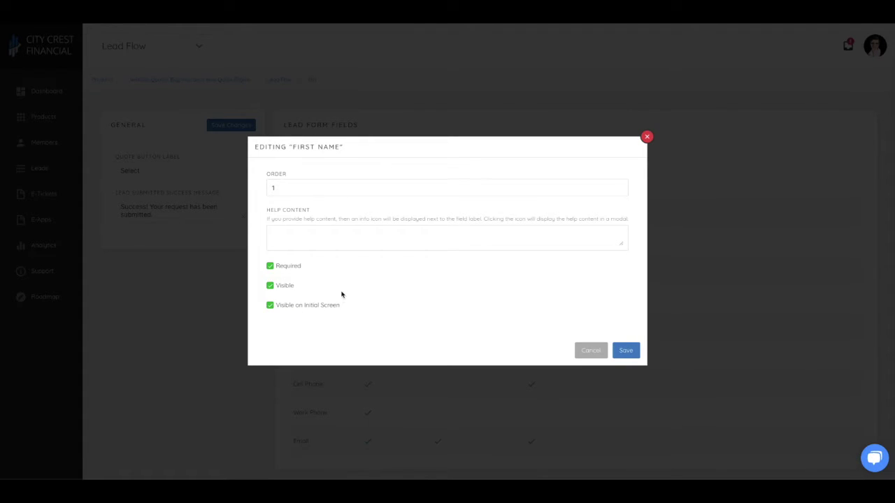
click(270, 266)
click(270, 267)
click(625, 351)
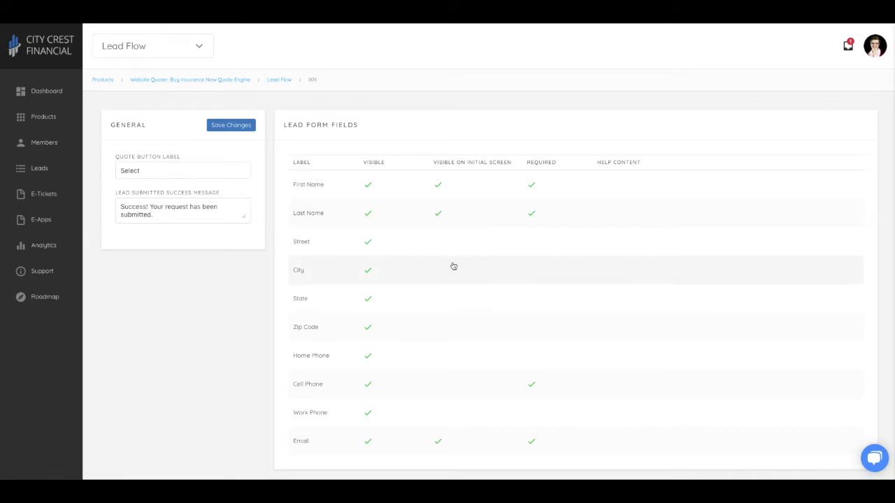
click(875, 45)
click(828, 82)
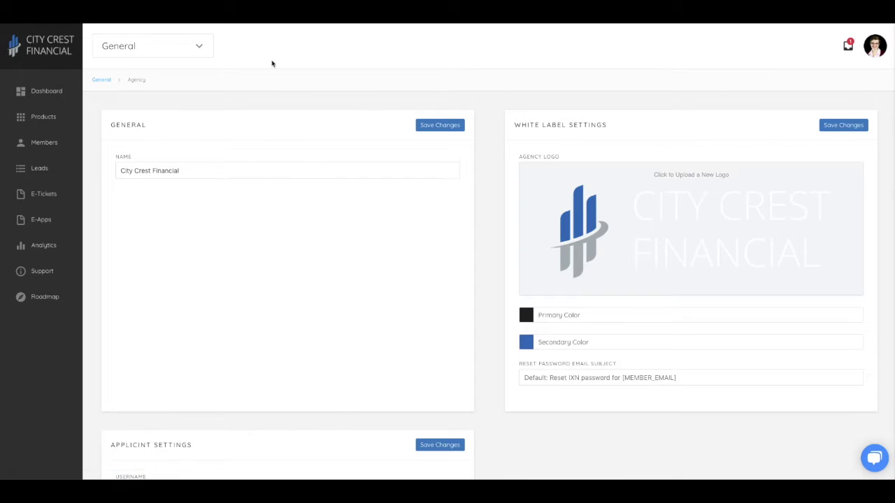
Re-enable the Insure.io lead flow and review its API key, brand and agent ID settings.
click(194, 47)
click(150, 129)
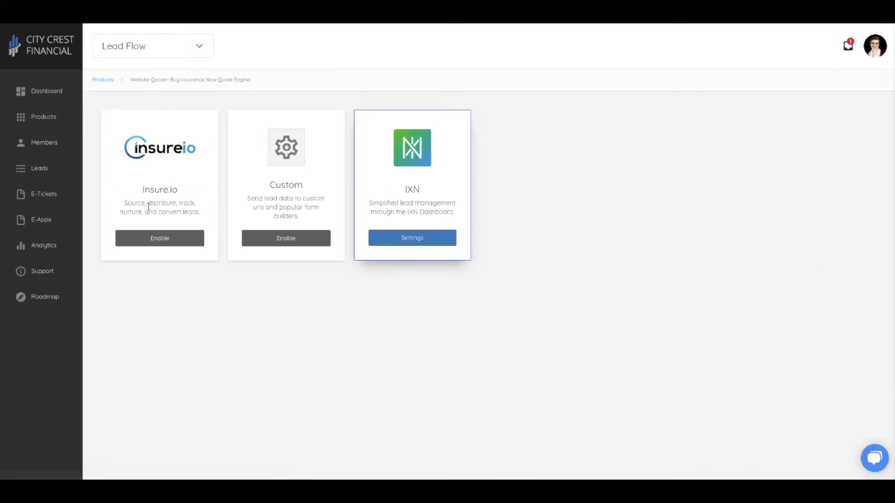
click(165, 241)
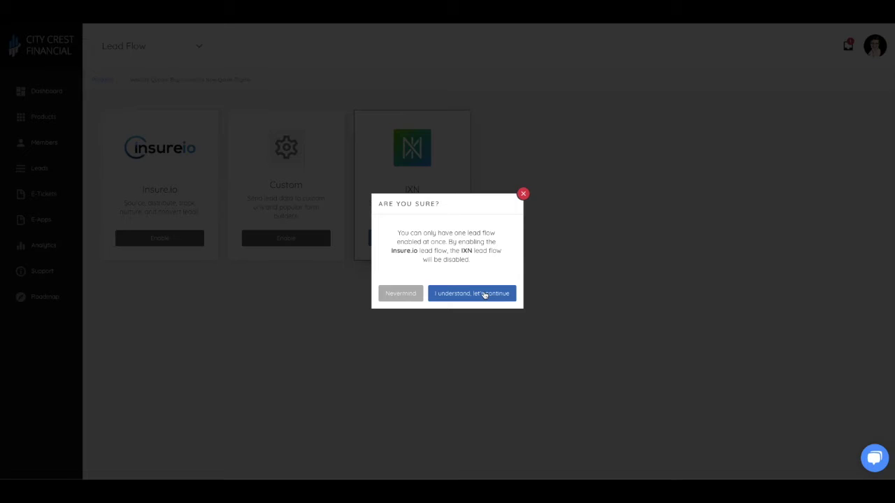
click(484, 294)
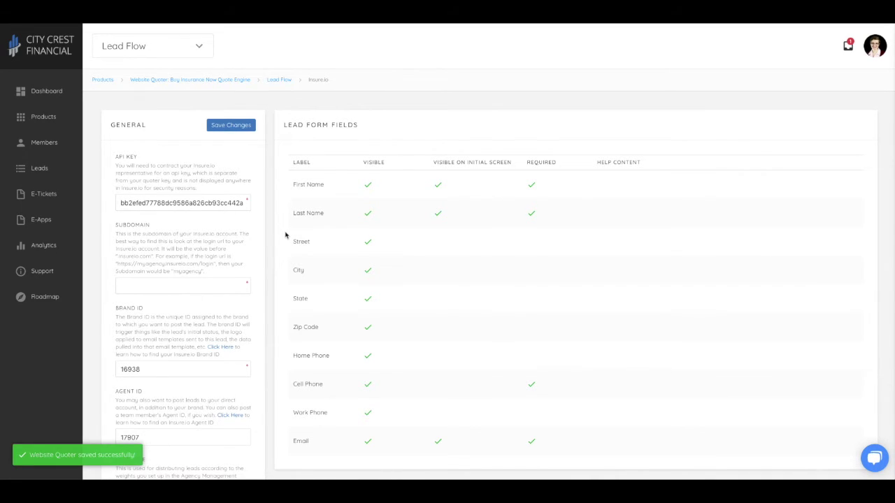
scroll(291, 249, down, 1)
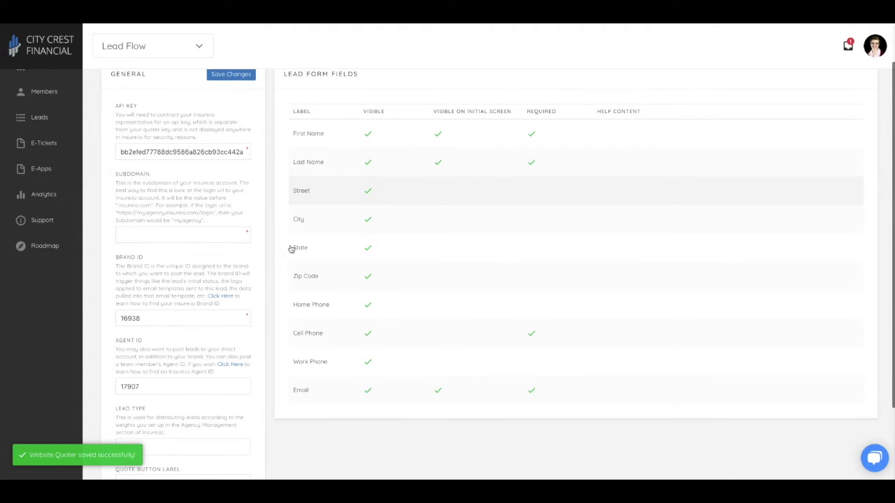
scroll(290, 249, down, 2)
scroll(291, 249, up, 1)
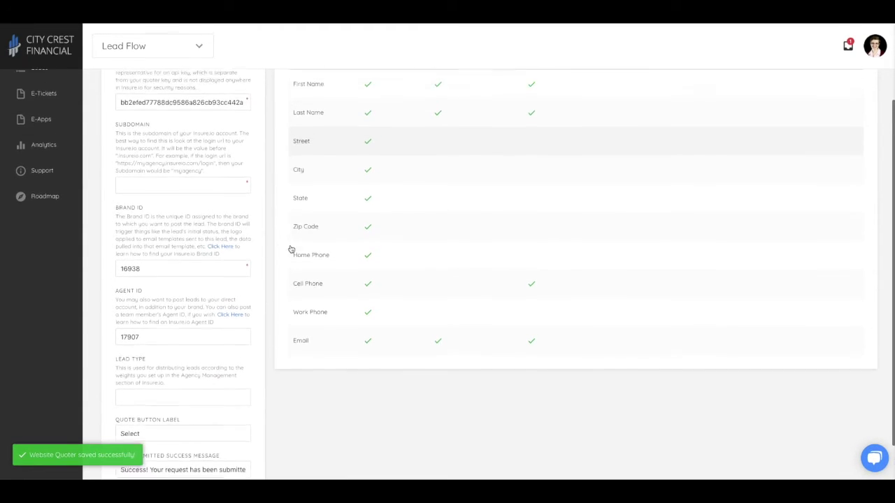
scroll(291, 249, up, 2)
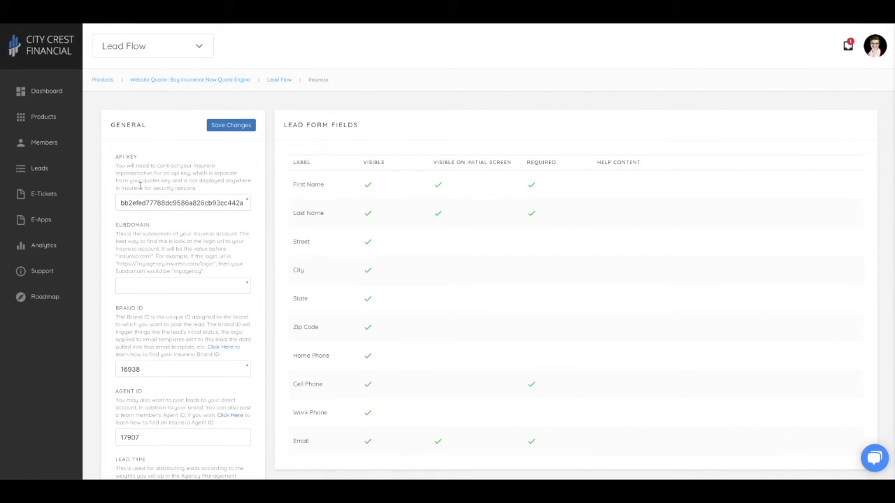
Switch the quoter's lead flow from Insure.io to Custom.
click(281, 81)
click(285, 237)
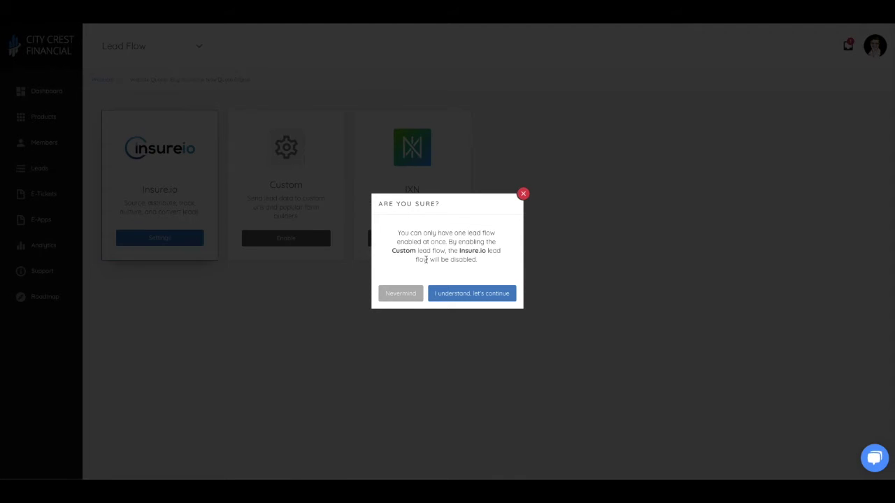
click(454, 294)
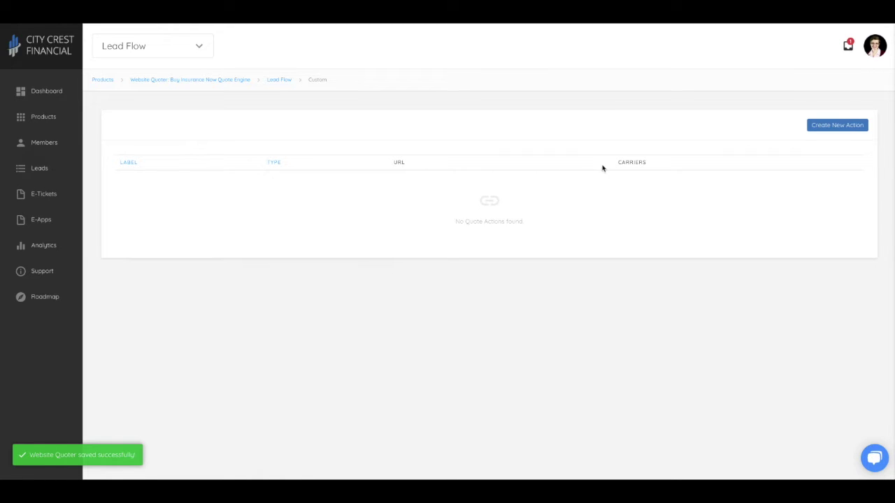
Look over a new Webhook GET quote action, then discard it without saving.
click(839, 129)
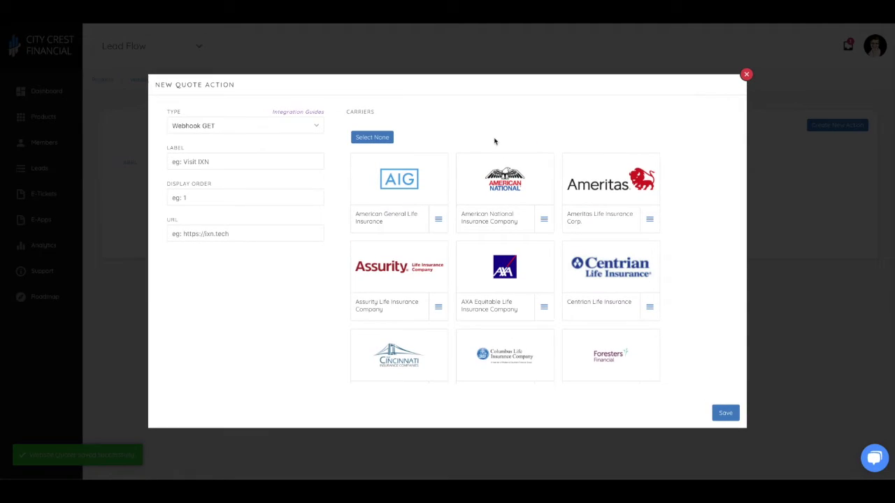
click(237, 125)
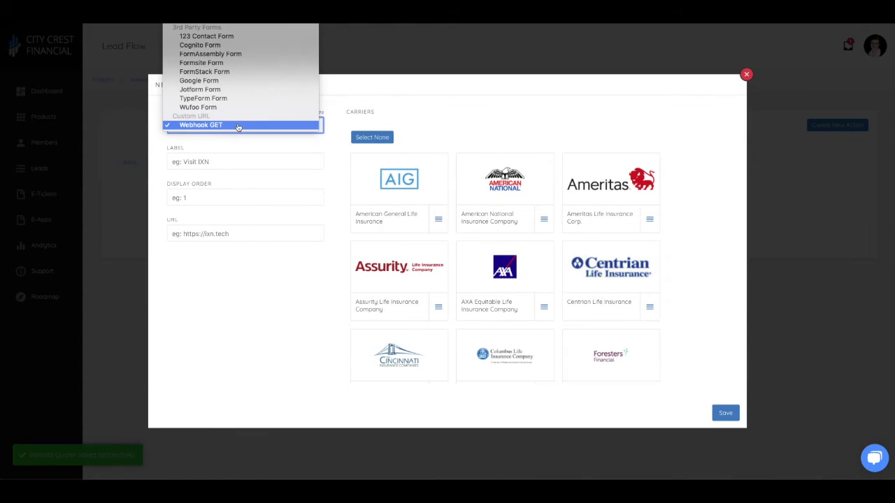
click(214, 124)
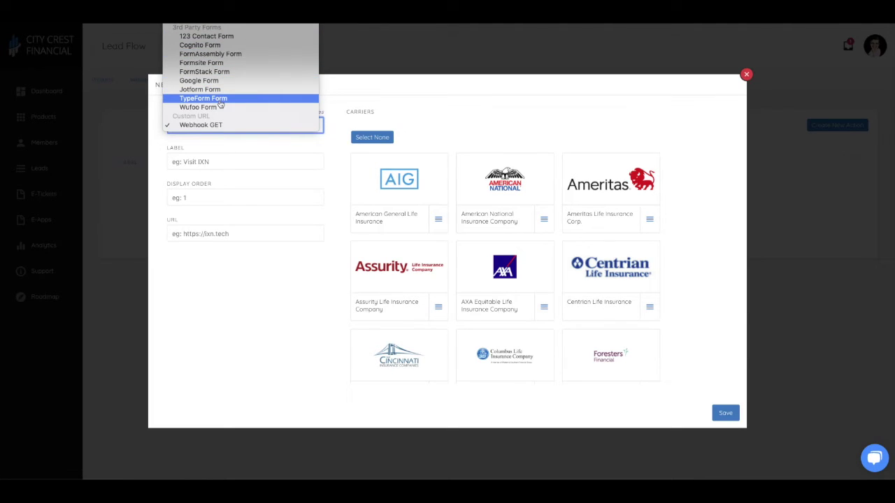
click(223, 145)
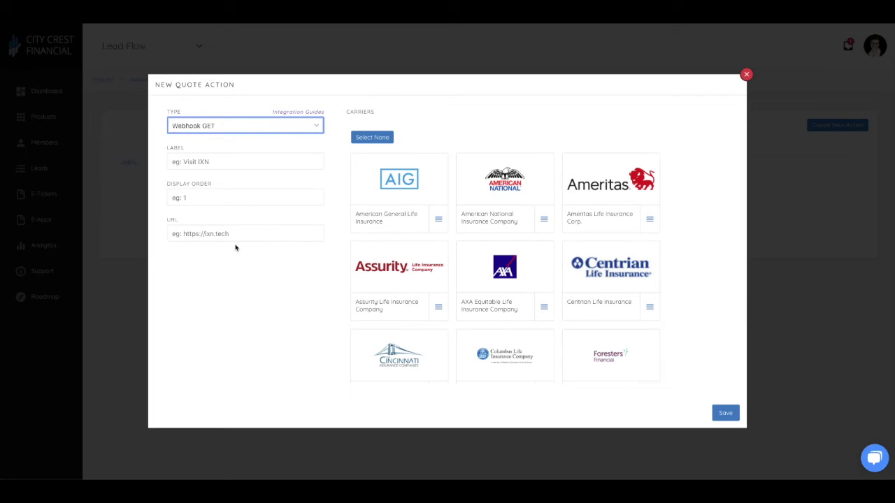
mouse_move(411, 200)
click(746, 75)
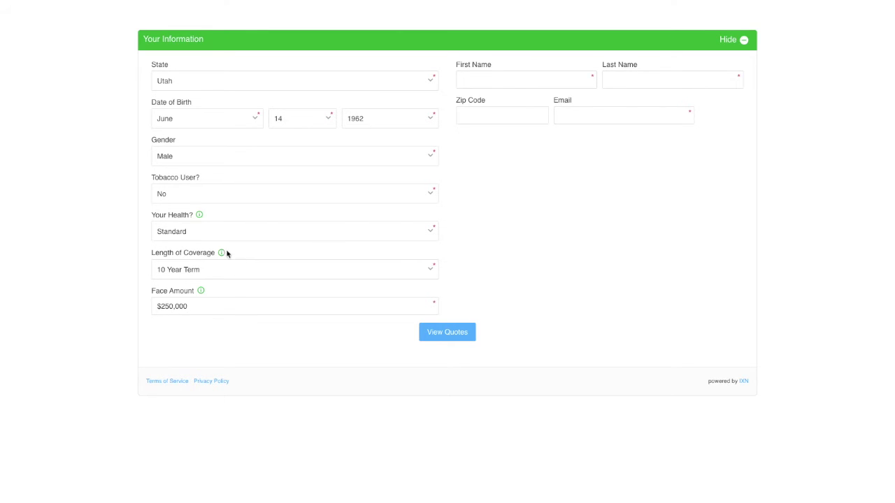
Check the health rating explanation, then enter the contact's first name, last name, zip code and e-mail.
click(200, 217)
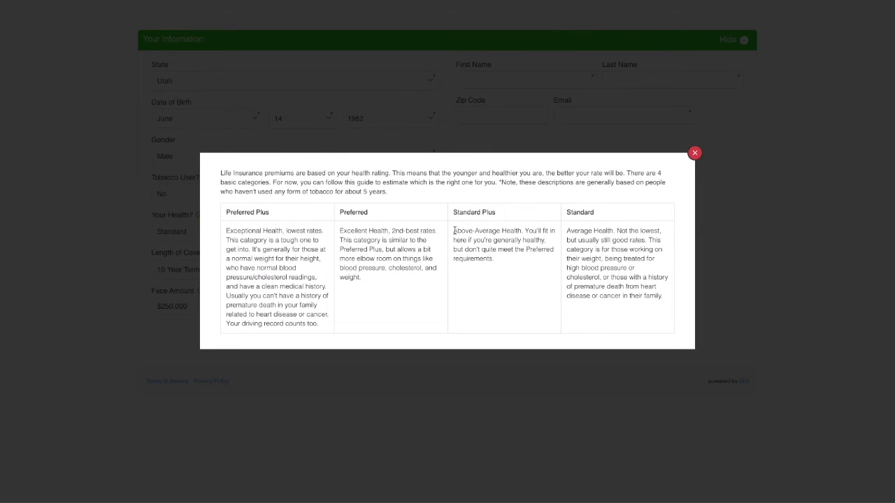
click(695, 152)
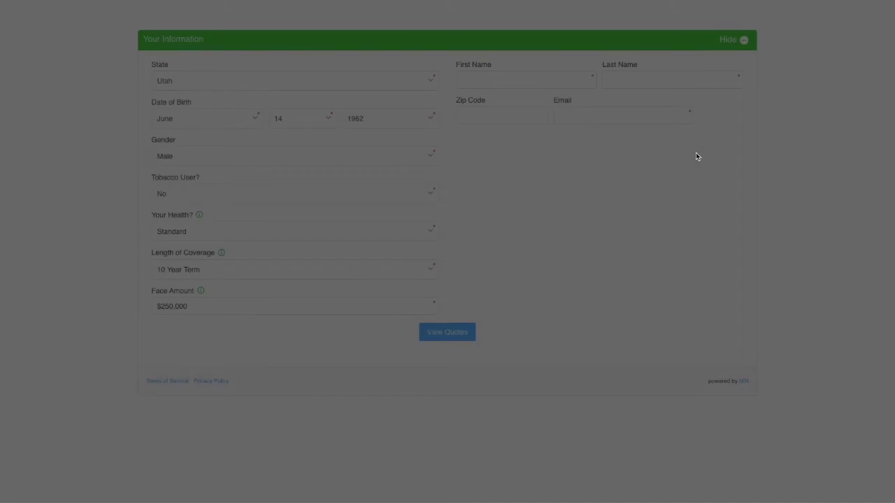
click(507, 79)
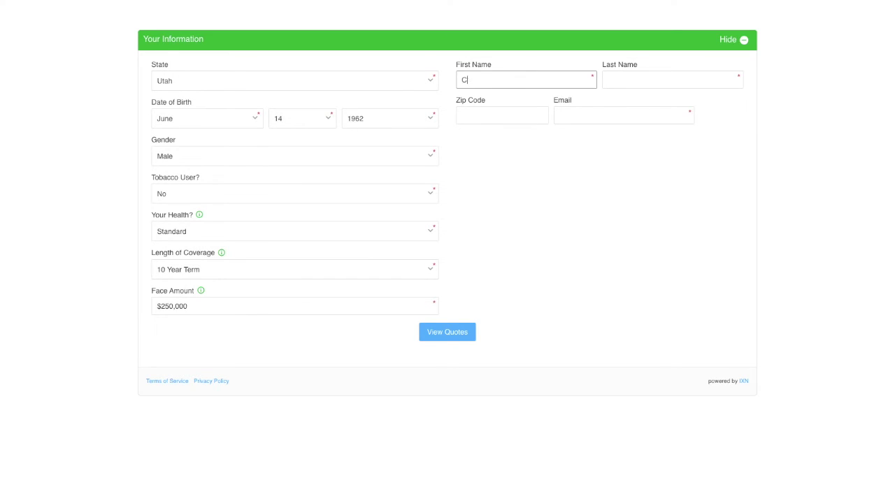
key(Tab)
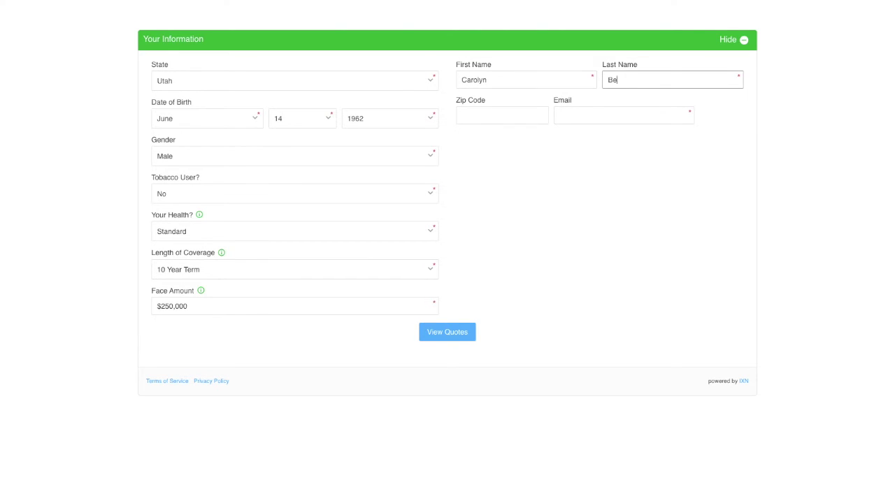
key(Tab)
text(12345)
key(Tab)
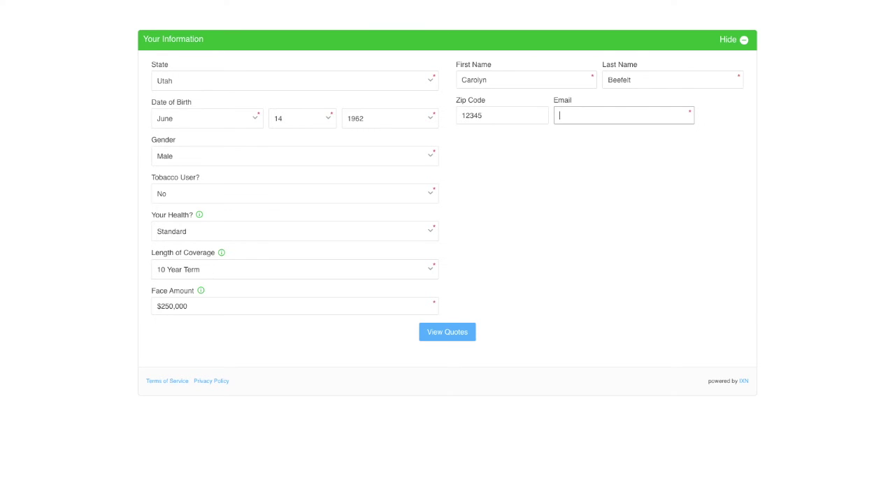
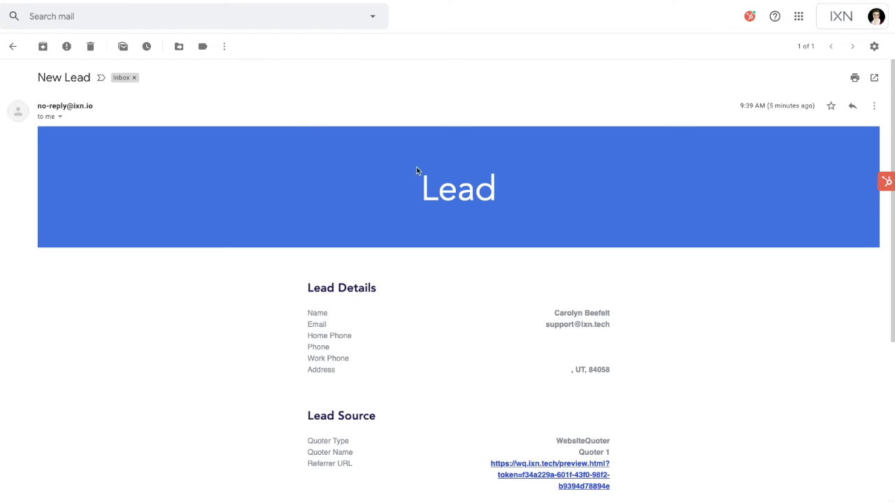
Scroll the New Lead email down to its Quote Criteria and back to the top.
scroll(699, 328, down, 5)
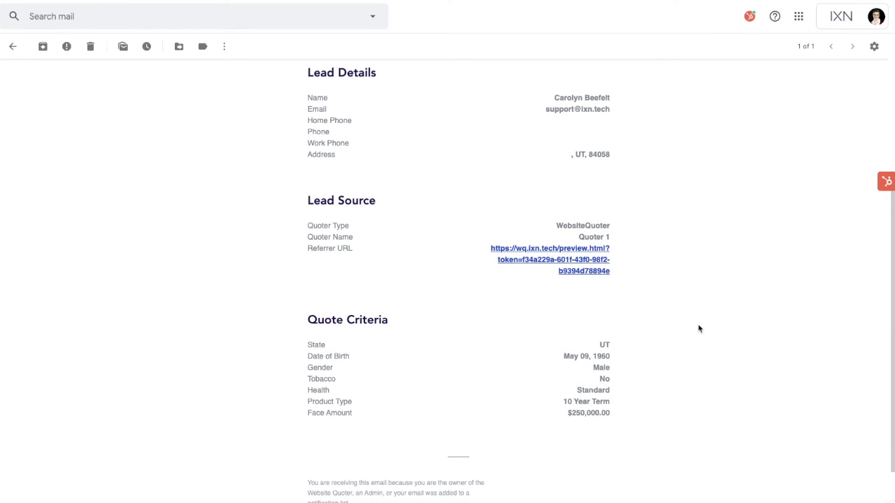
scroll(698, 328, up, 5)
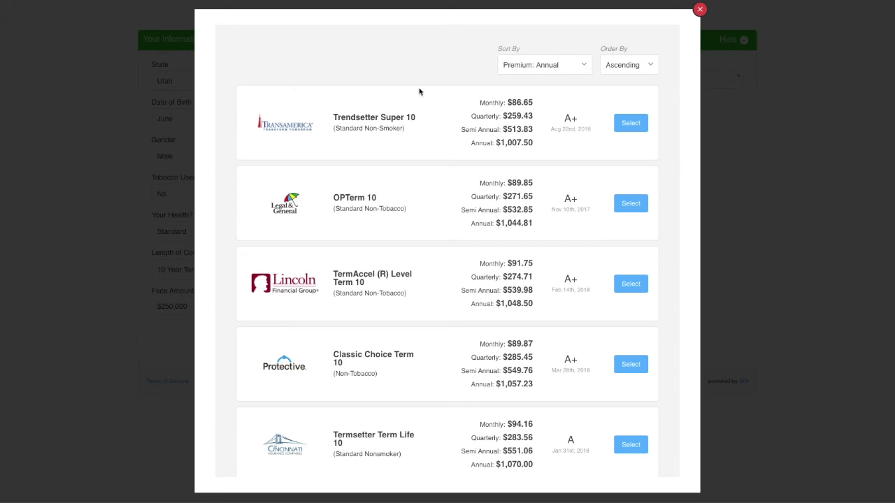
Sort the quotes by monthly premium and select Transamerica Trendsetter Super 10.
click(551, 64)
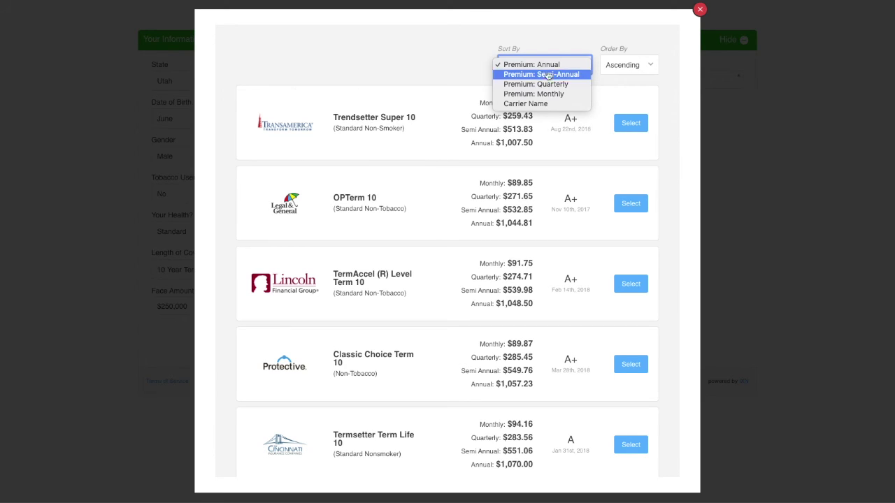
click(535, 93)
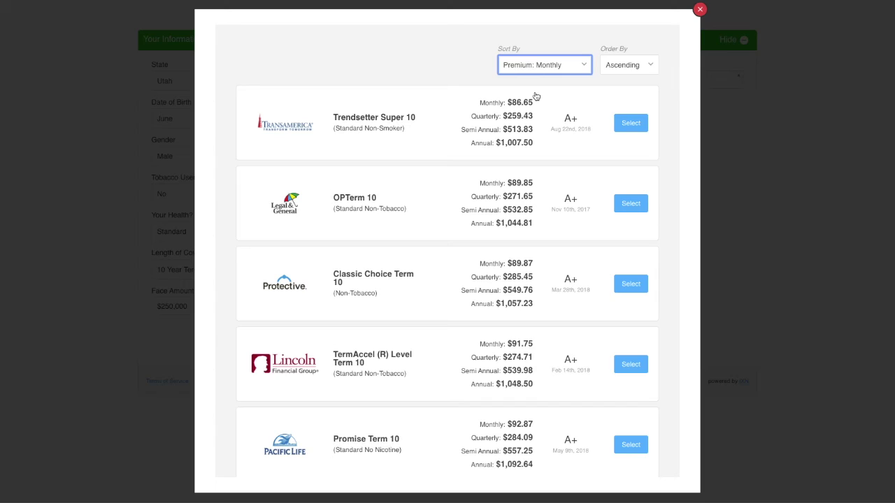
click(632, 124)
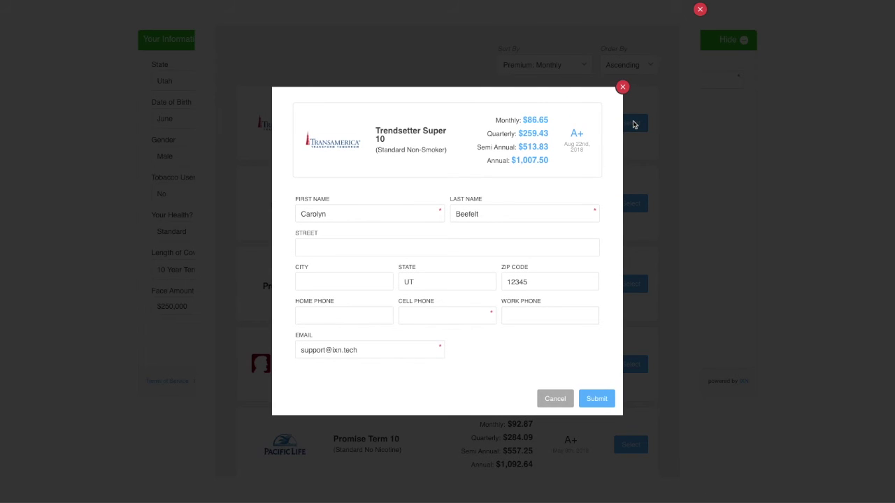
Enter the contact's street, city and cell phone number, then submit the application.
click(323, 248)
text(123 Address)
key(Tab)
text(Lehi)
key(Tab)
key(Tab)
key(Tab)
key(Tab)
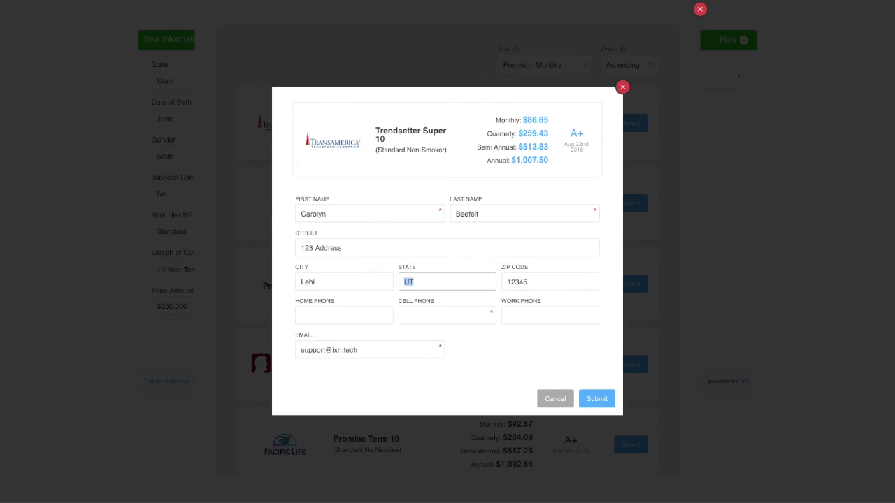
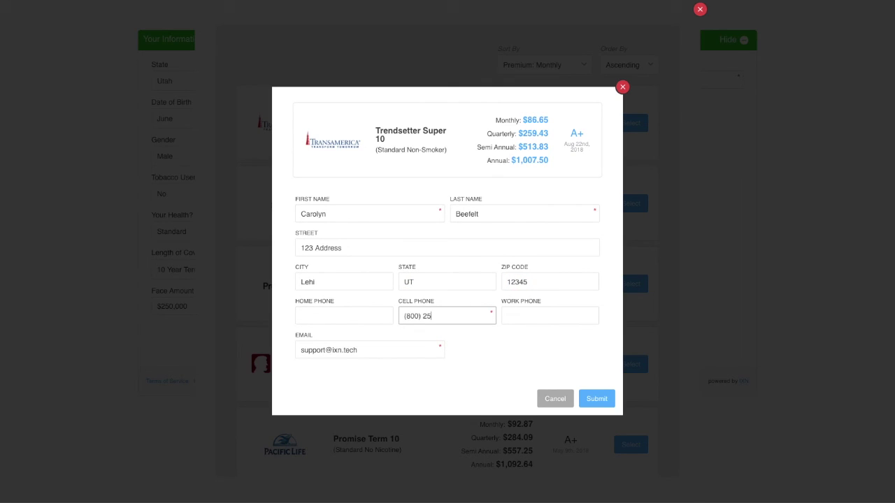
click(598, 399)
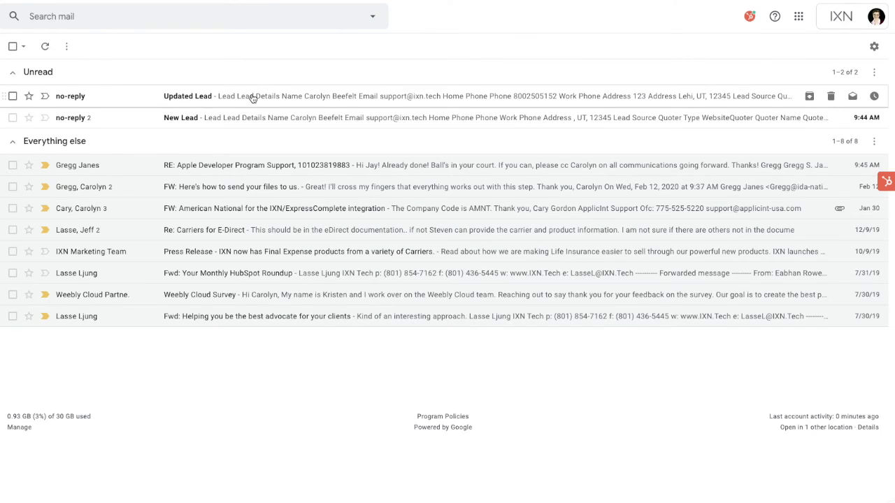
Read the Updated Lead email down to the Trendsetter Super 10 quote details and back.
click(252, 94)
scroll(759, 330, down, 2)
scroll(758, 330, down, 5)
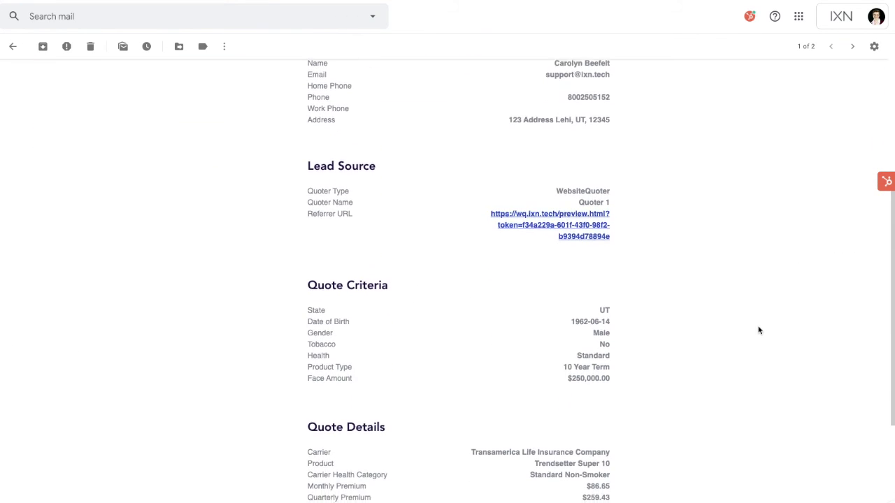
scroll(740, 284, up, 6)
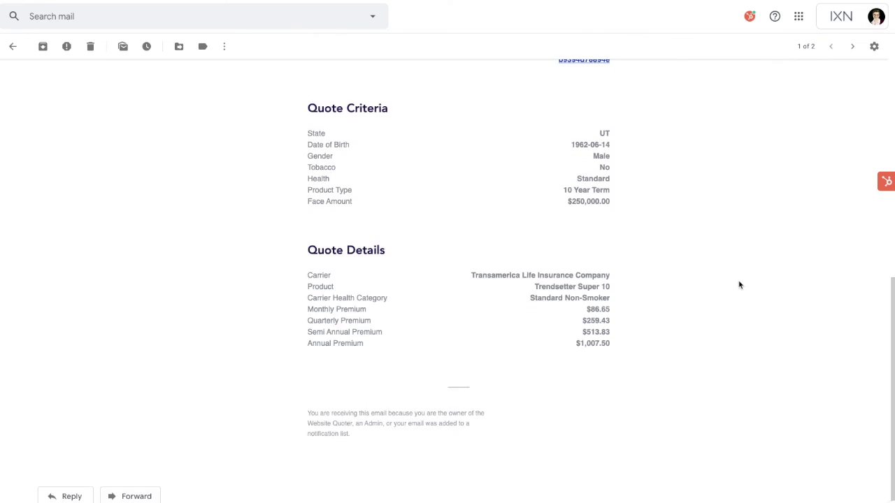